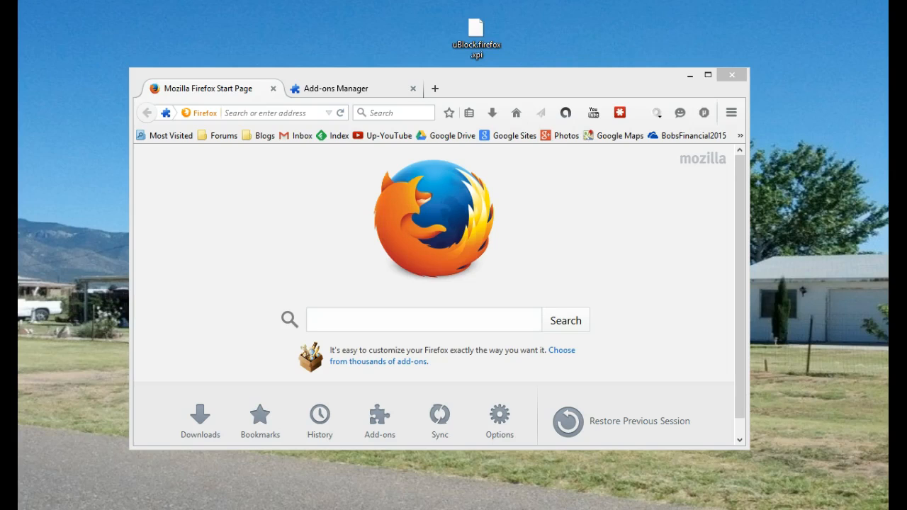
Select uBlock.firefox.xpi on the desktop and bring up the Add-ons Manager extensions list.
{"action": "left_click", "coordinate": [486, 45]}
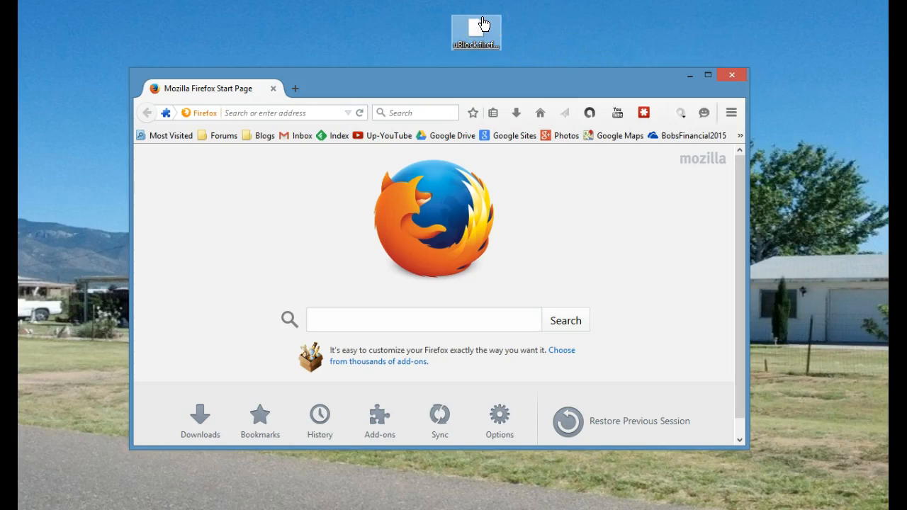
{"action": "left_click_drag", "start_coordinate": [483, 24], "coordinate": [425, 228]}
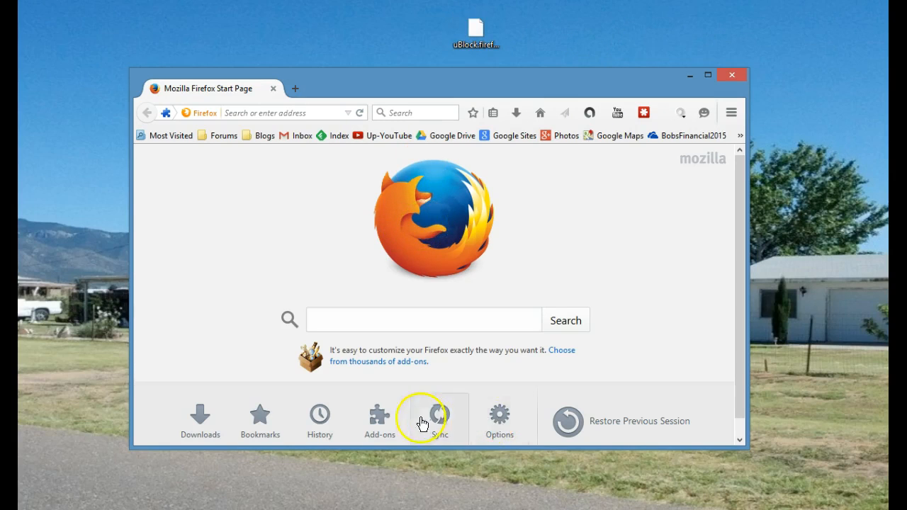
{"action": "left_click", "coordinate": [380, 420]}
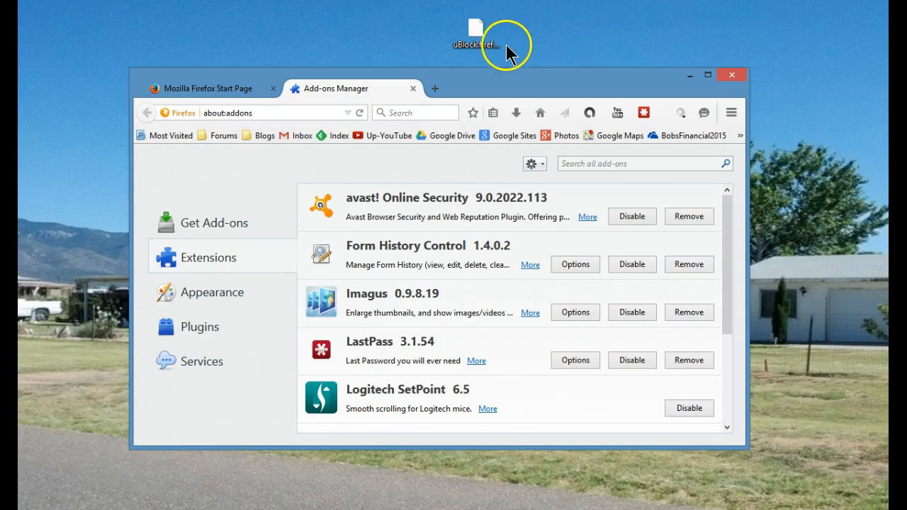
Drop uBlock.firefox.xpi into the Firefox window to start the Software Installation dialog.
{"action": "left_click_drag", "start_coordinate": [476, 34], "coordinate": [423, 160]}
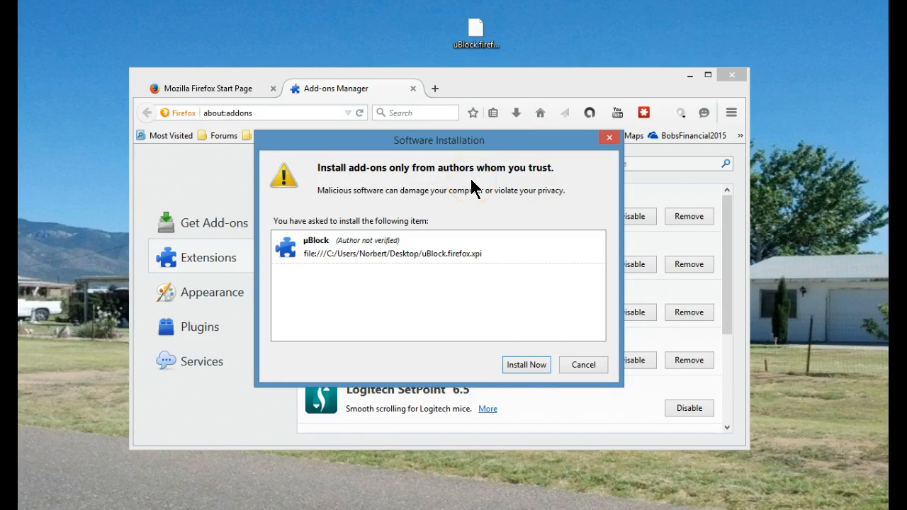
Confirm Install Now for µBlock 0.8.7.0 and show its popup with blocked-request counts.
{"action": "left_click", "coordinate": [527, 365]}
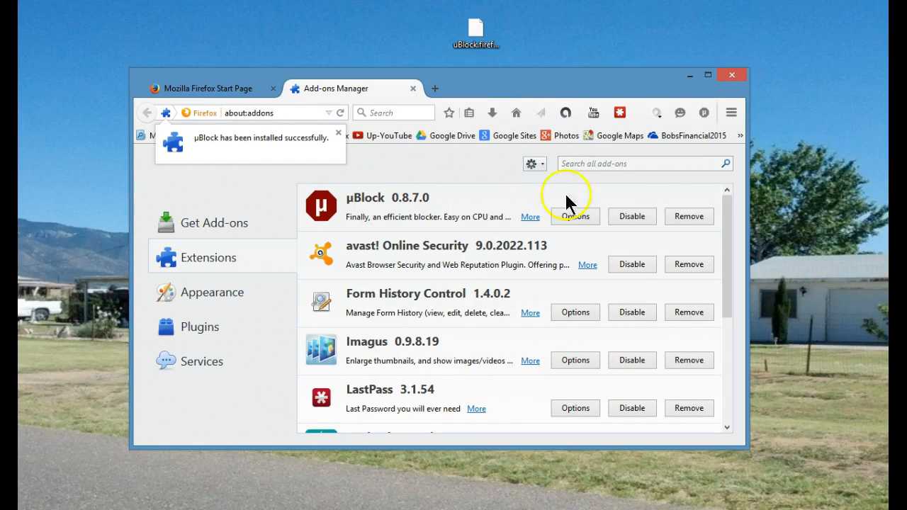
{"action": "left_click", "coordinate": [703, 113]}
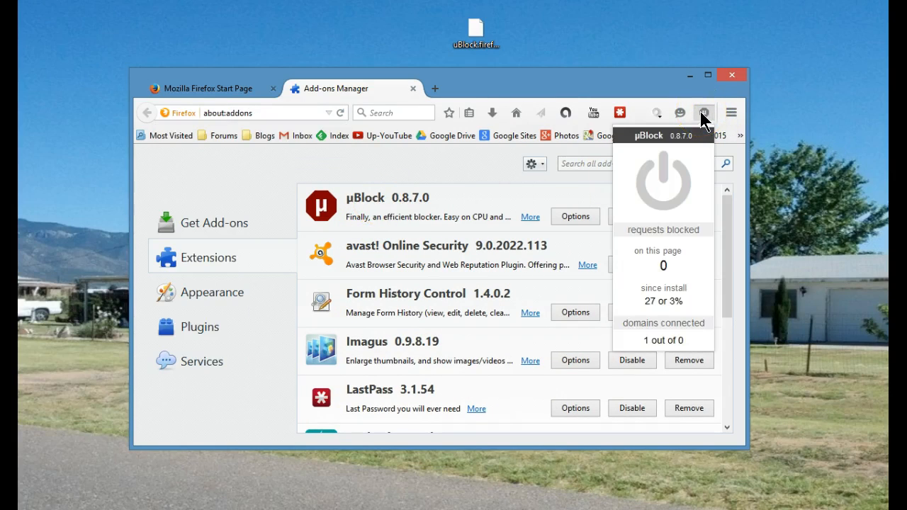